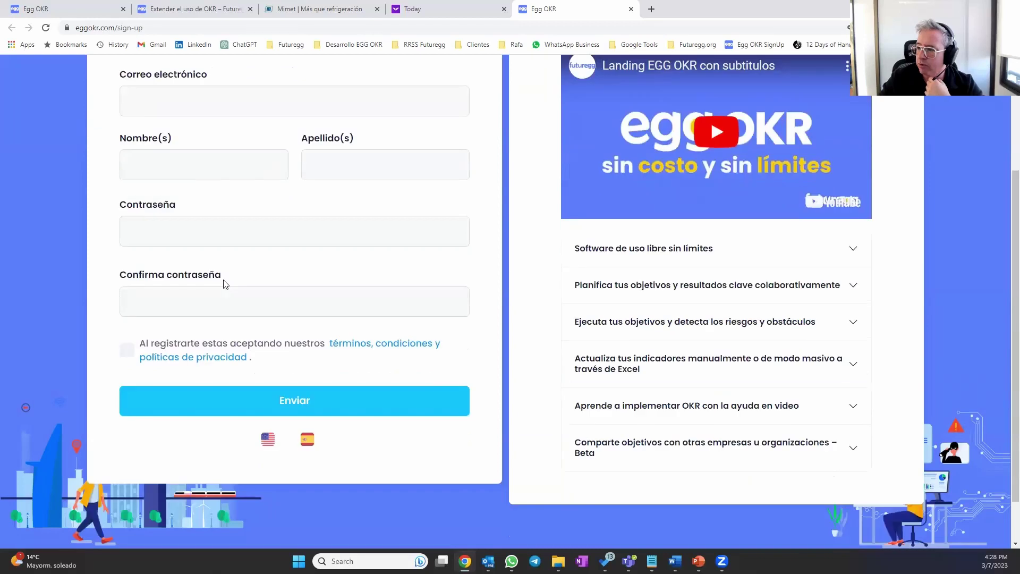
Step: Examine the organization creation form, including its industry, employee-count, country and purpose fields, and close it without saving
click(83, 11)
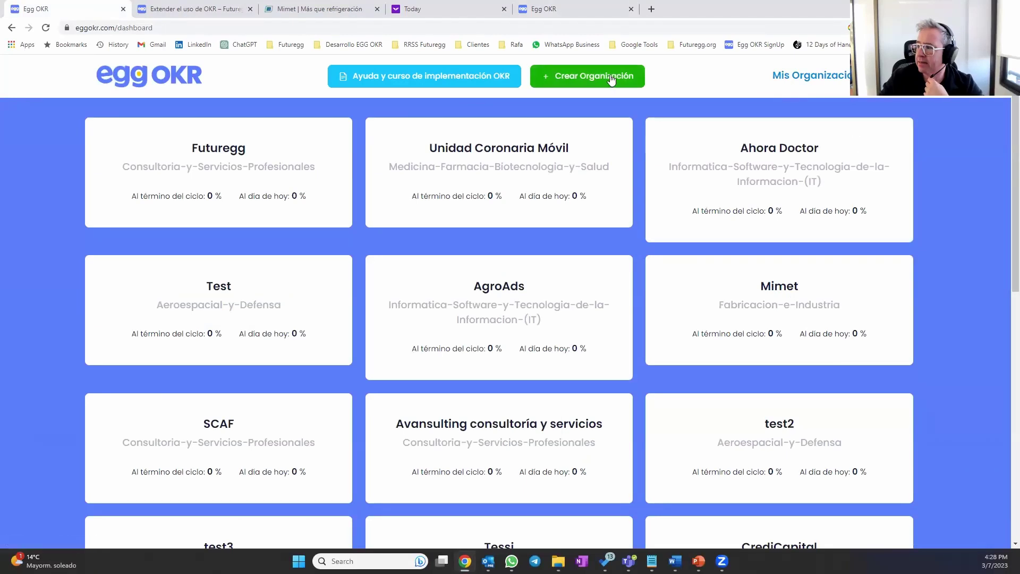
click(589, 76)
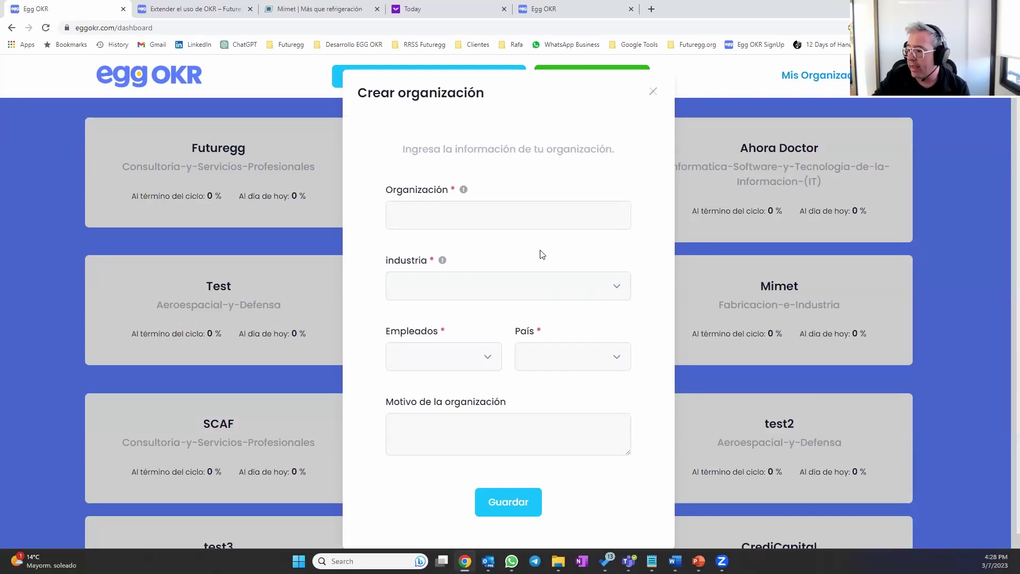
double_click(417, 193)
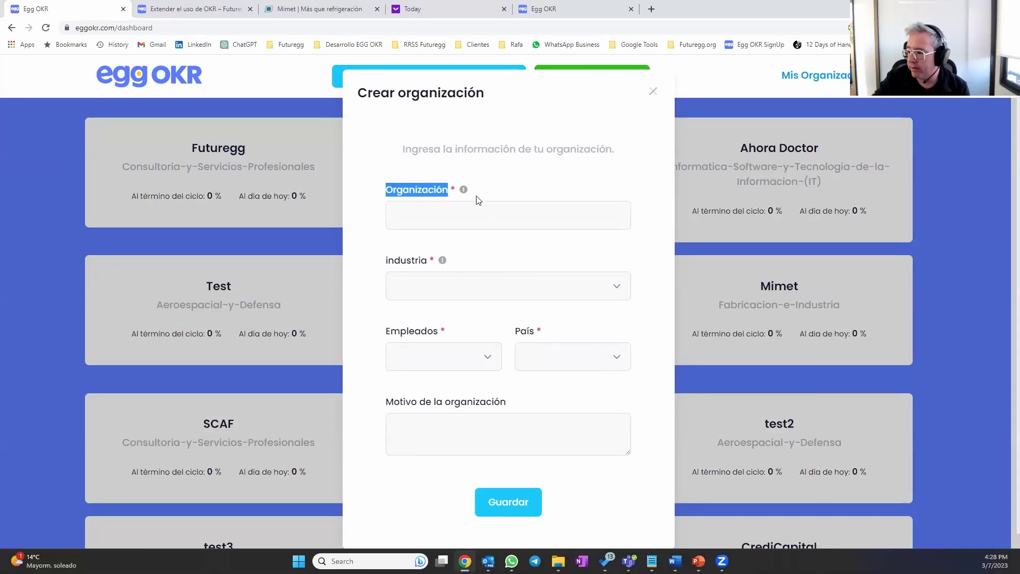
click(487, 282)
scroll(501, 58, down, 5)
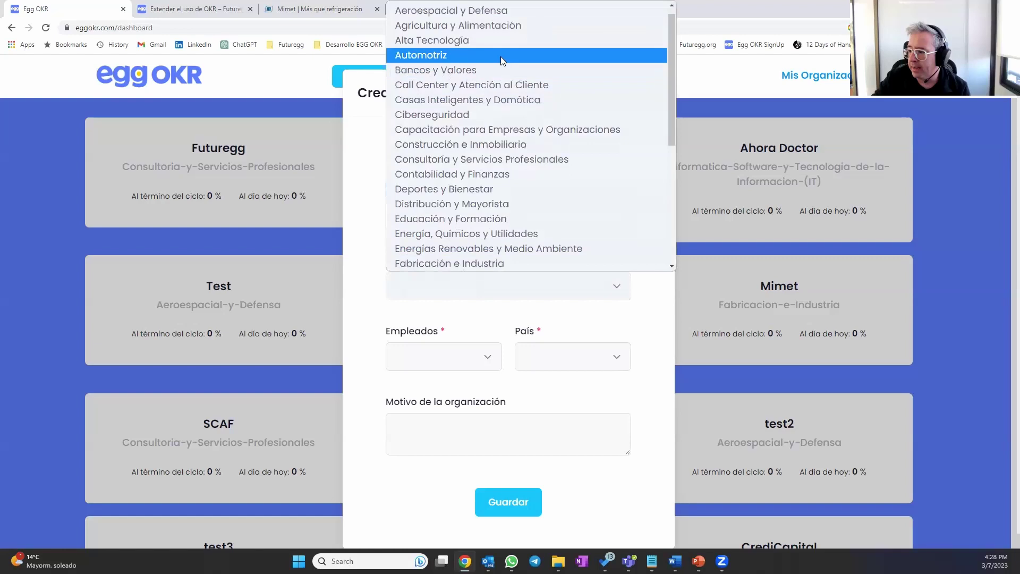
scroll(512, 127, up, 5)
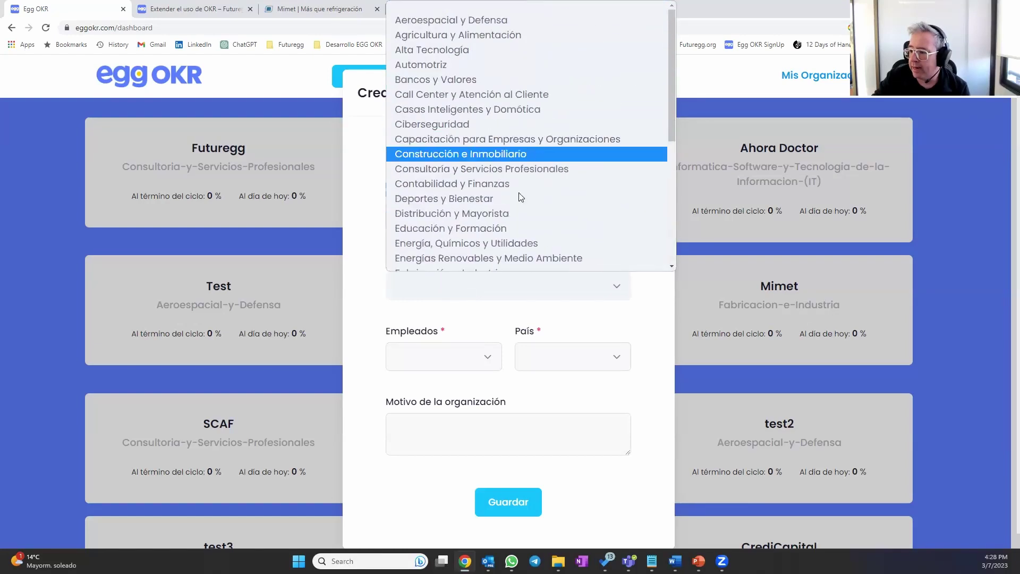
click(594, 480)
click(470, 378)
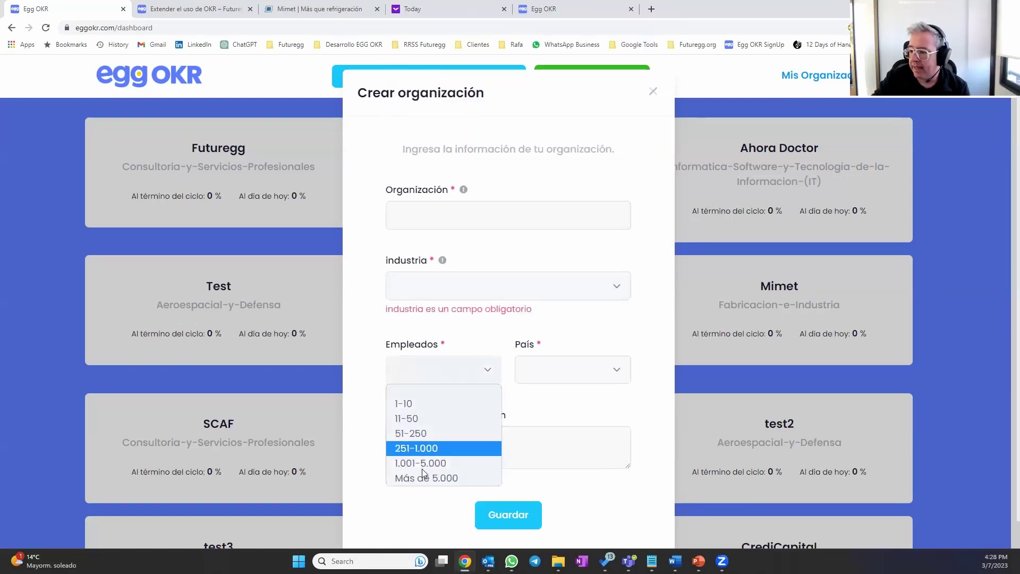
click(591, 375)
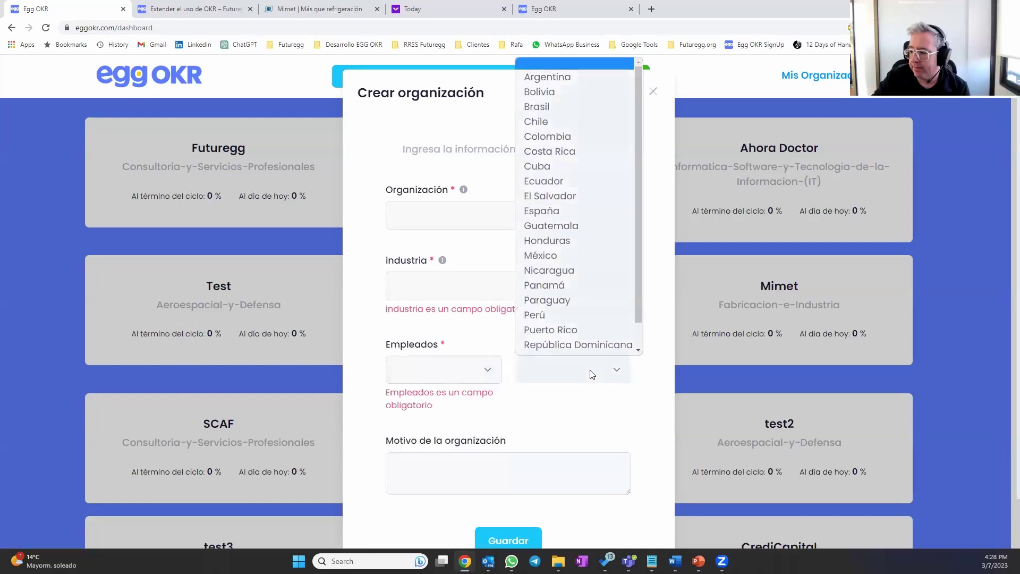
drag(387, 442, 507, 442)
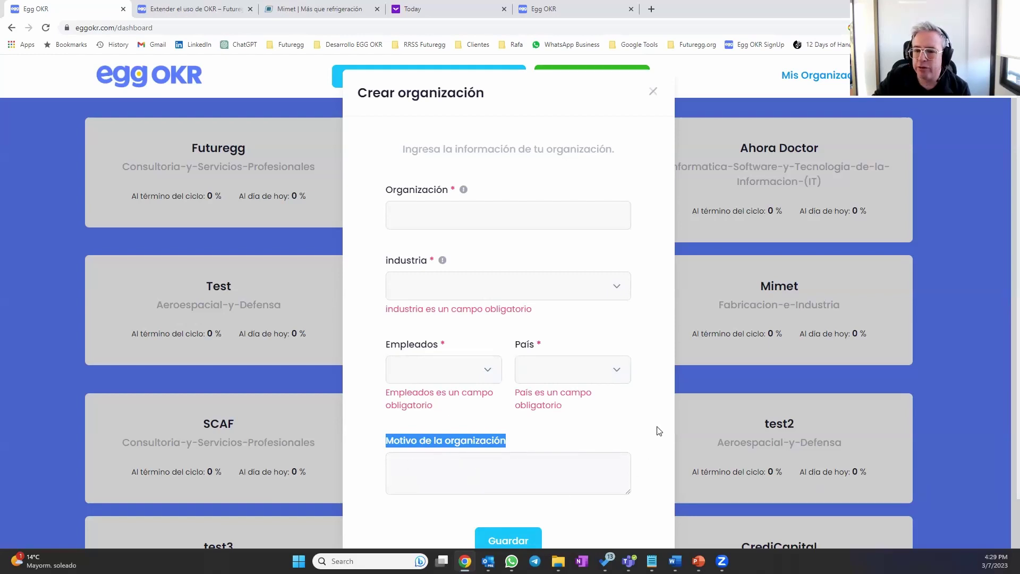
click(653, 94)
Step: Open the Avansulting consultoría y servicios organization and highlight its purpose statement
click(509, 433)
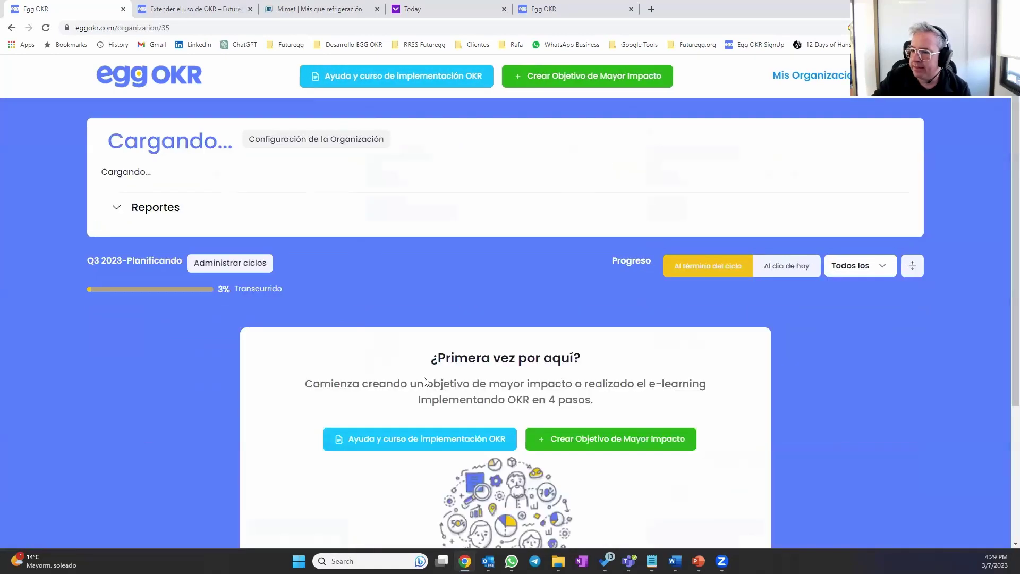
drag(105, 180, 512, 182)
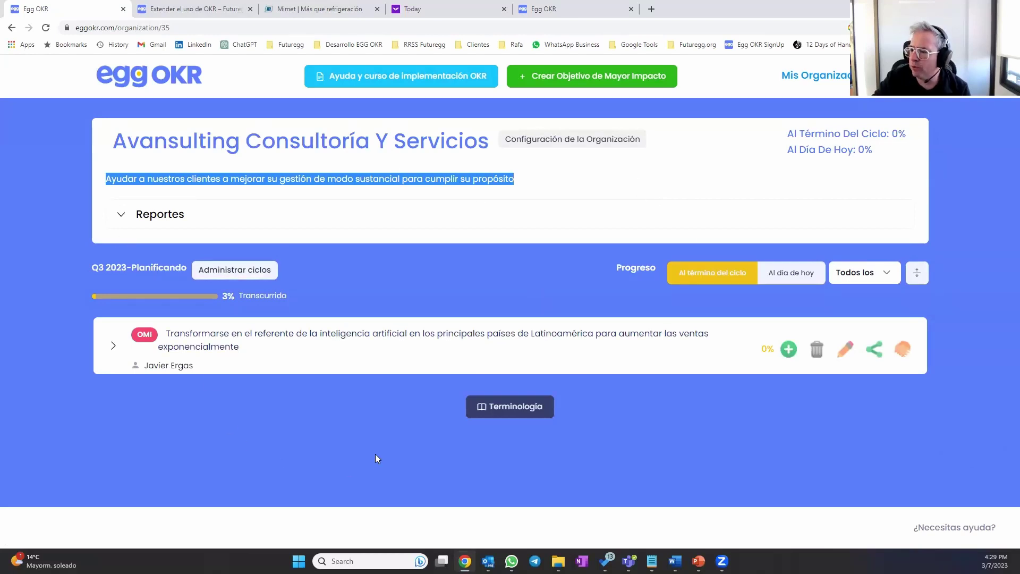
click(570, 195)
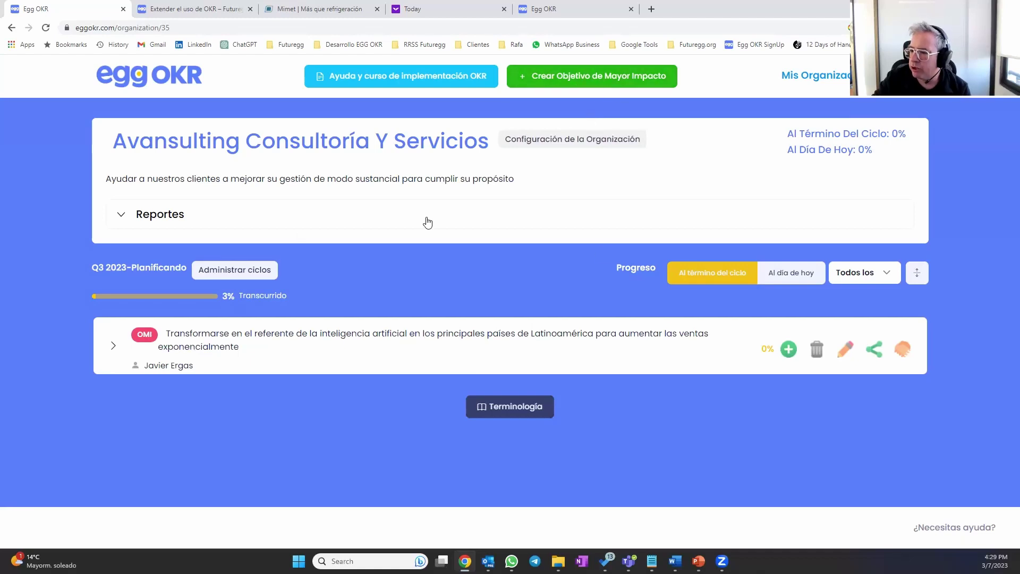
Step: Review the new highest-impact objective form, including its title, effect metric and assignee fields, and close it without saving
click(572, 79)
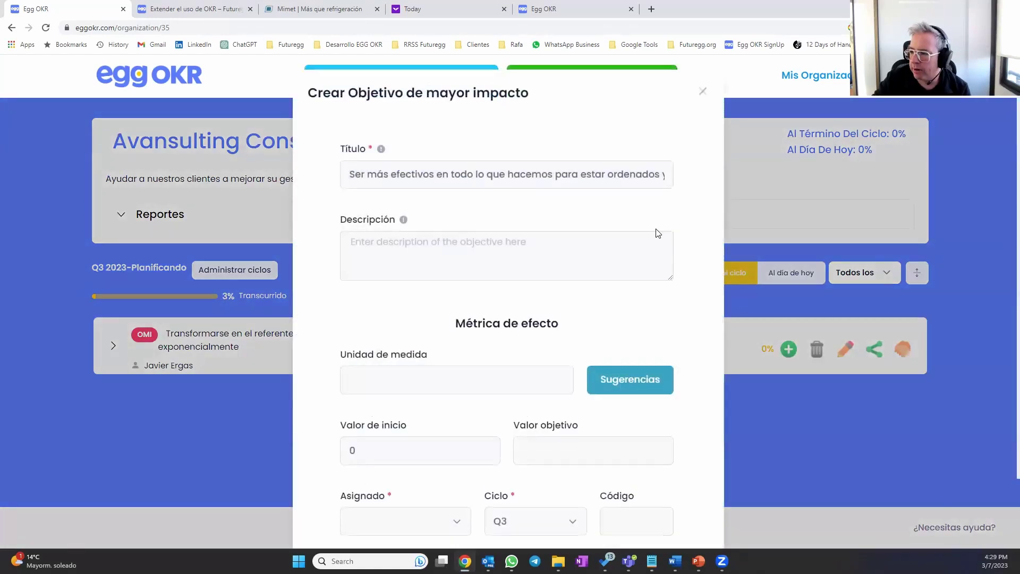
drag(347, 173, 655, 180)
scroll(655, 180, down, 2)
click(417, 436)
click(626, 403)
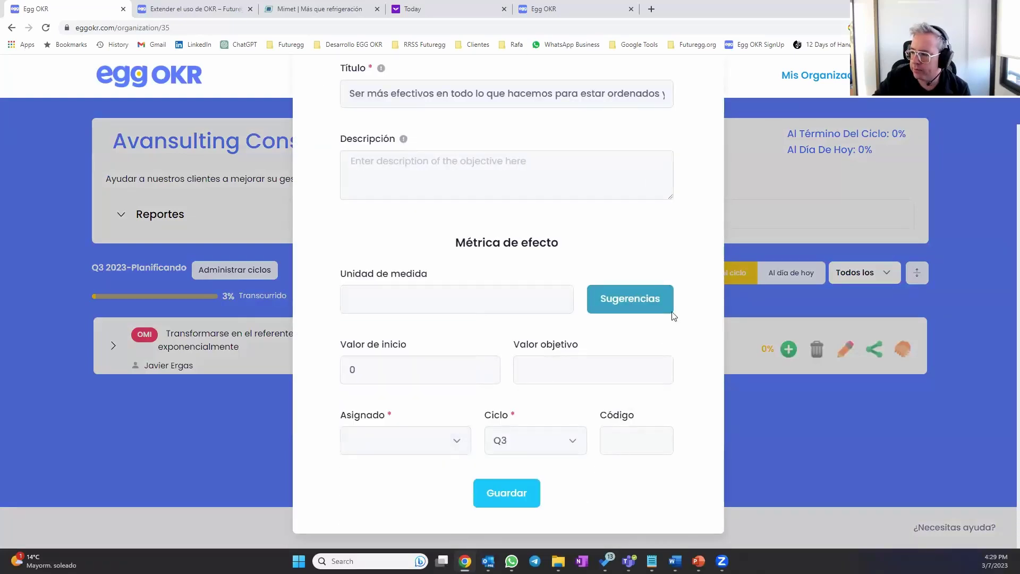
scroll(709, 154, up, 2)
click(703, 94)
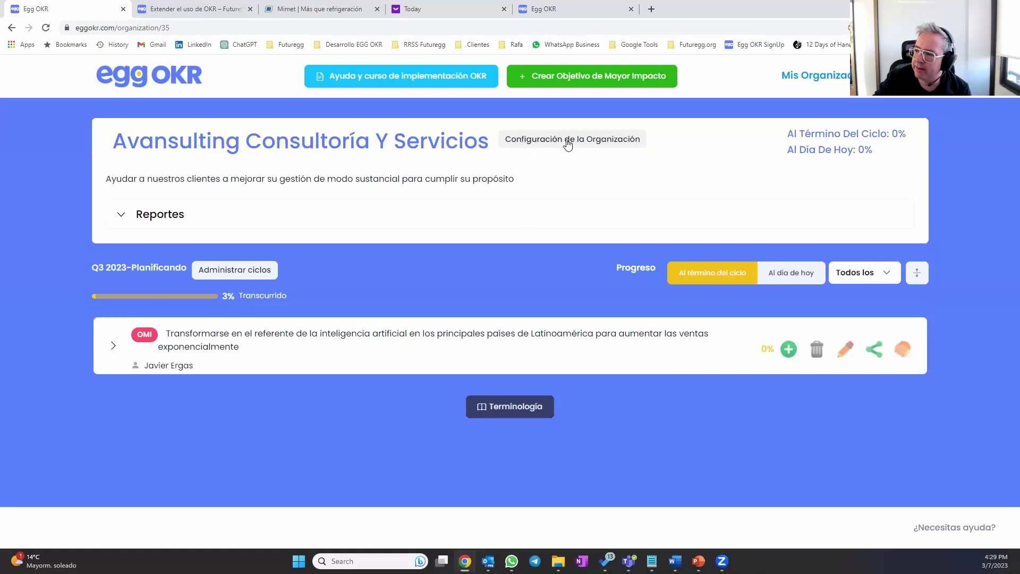
Step: Open the organization's user administrator and review the users, their invitation statuses and the role options for one accepted user
click(596, 142)
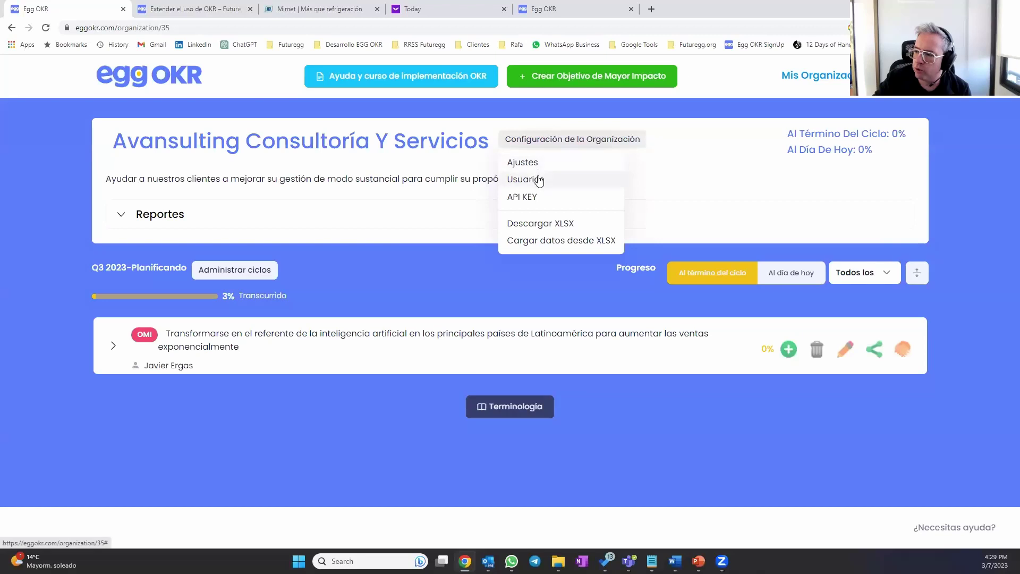
click(539, 181)
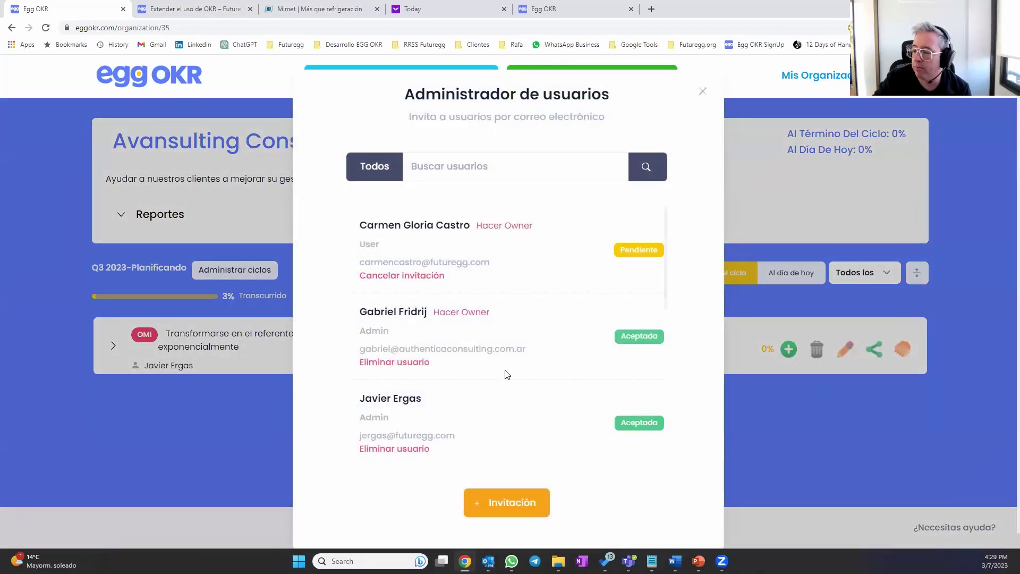
scroll(455, 335, down, 4)
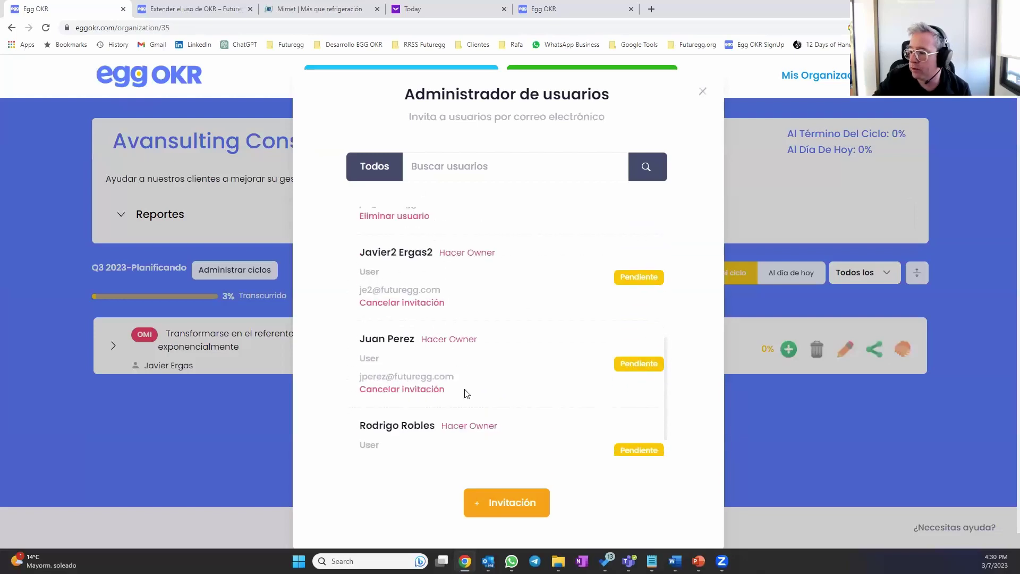
scroll(462, 387, up, 4)
scroll(395, 384, down, 3)
scroll(395, 384, up, 3)
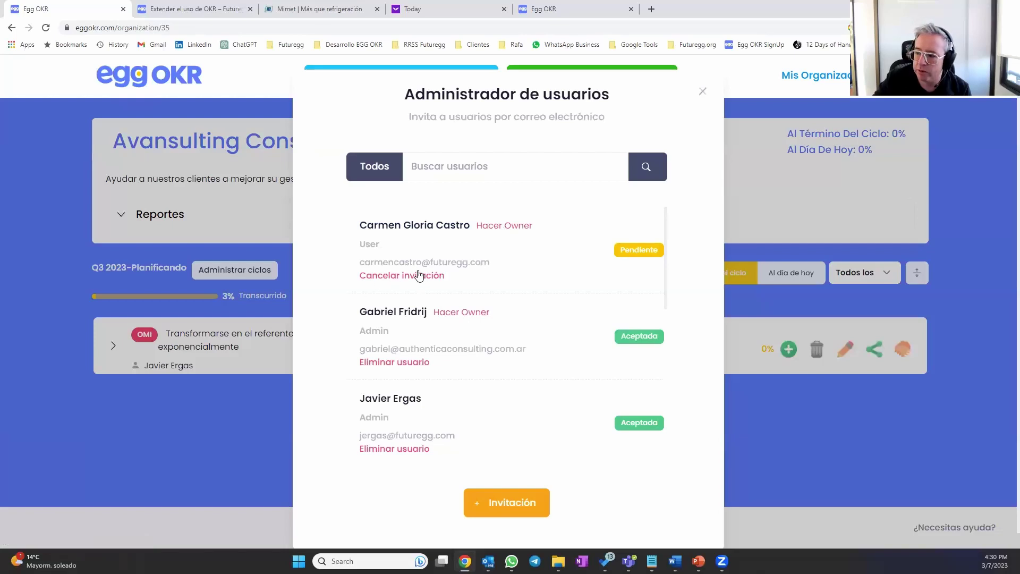
scroll(387, 284, down, 2)
scroll(390, 297, down, 3)
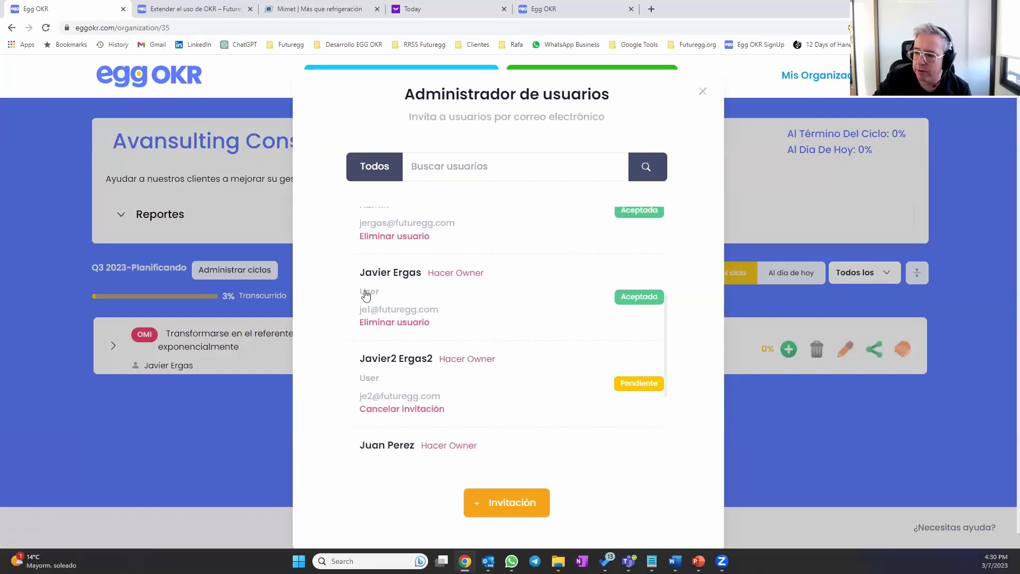
click(366, 294)
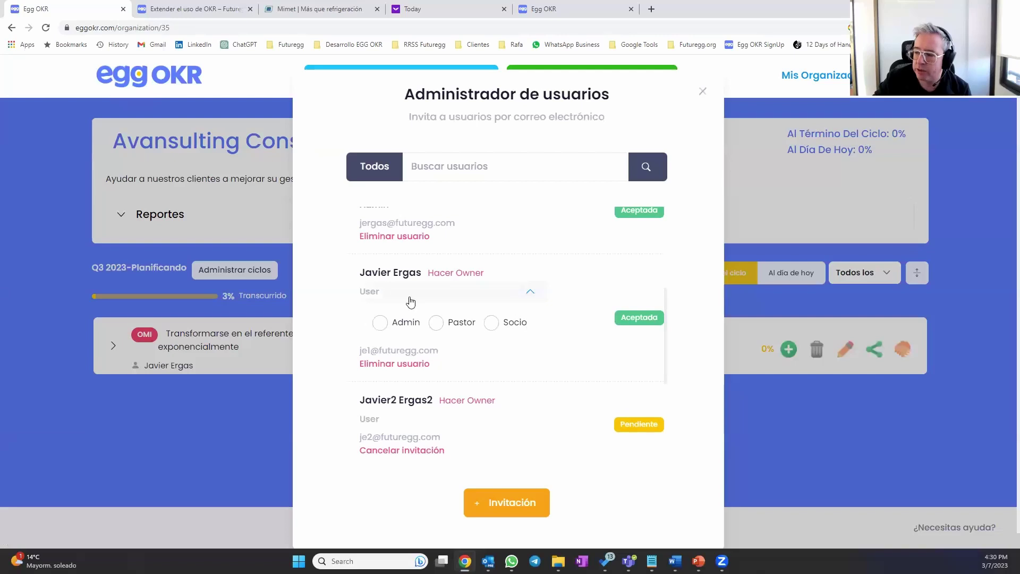
scroll(470, 353, down, 2)
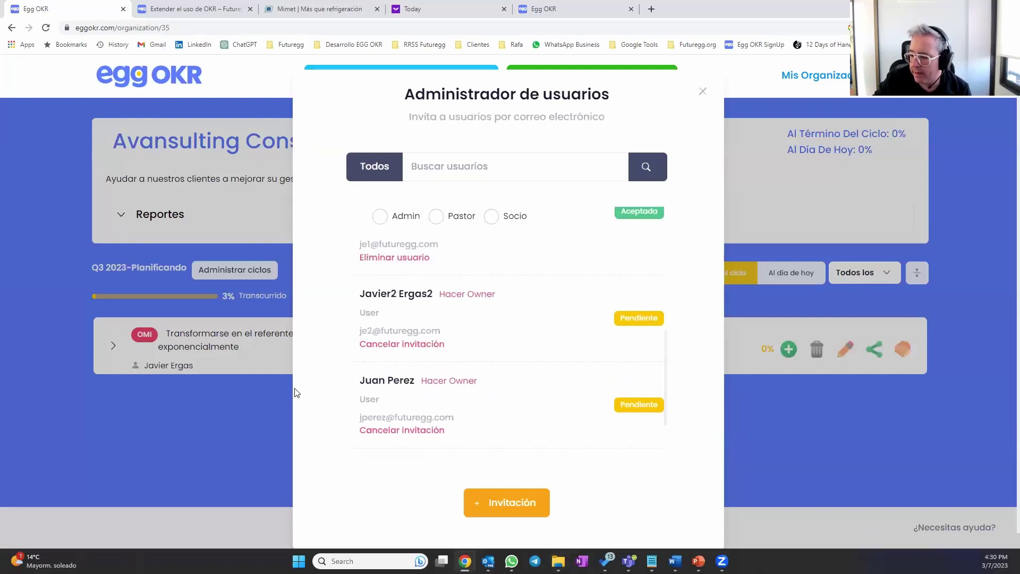
Step: Examine the new user invitation form, including its name, e-mail, role and message fields, and cancel it without sending
click(526, 511)
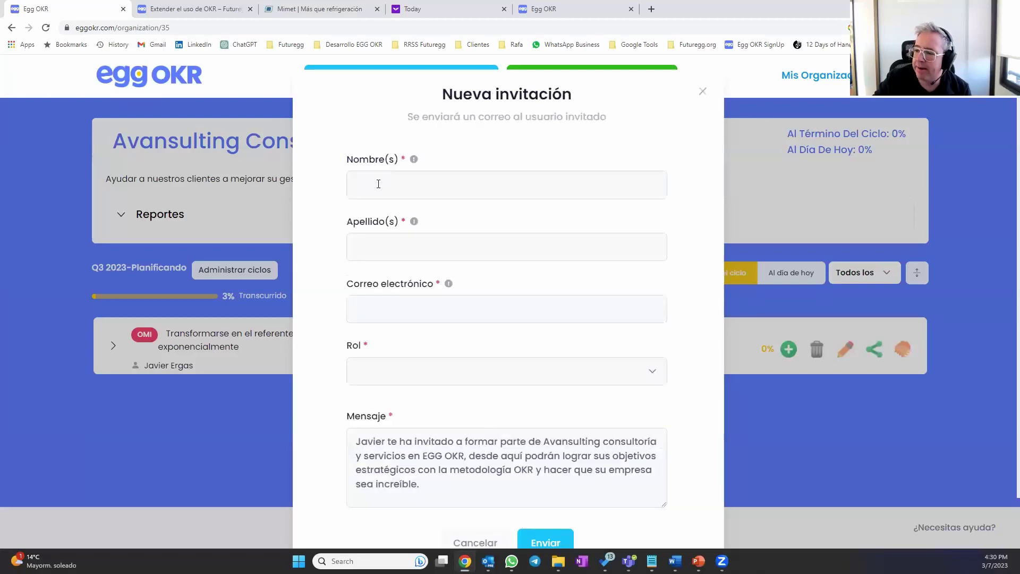
click(382, 245)
click(401, 319)
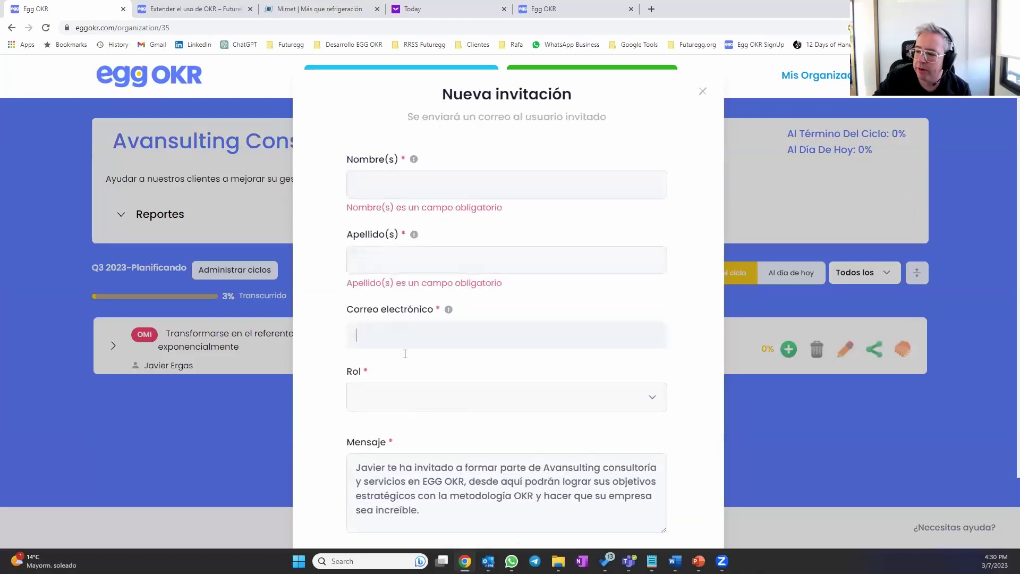
click(407, 387)
click(406, 413)
click(327, 471)
scroll(372, 457, down, 2)
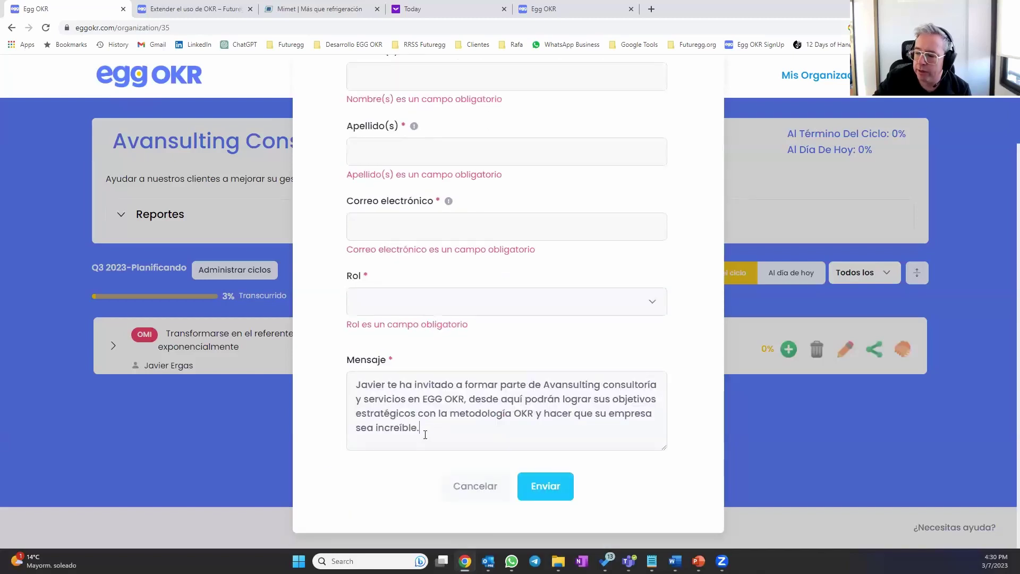
drag(425, 435, 343, 390)
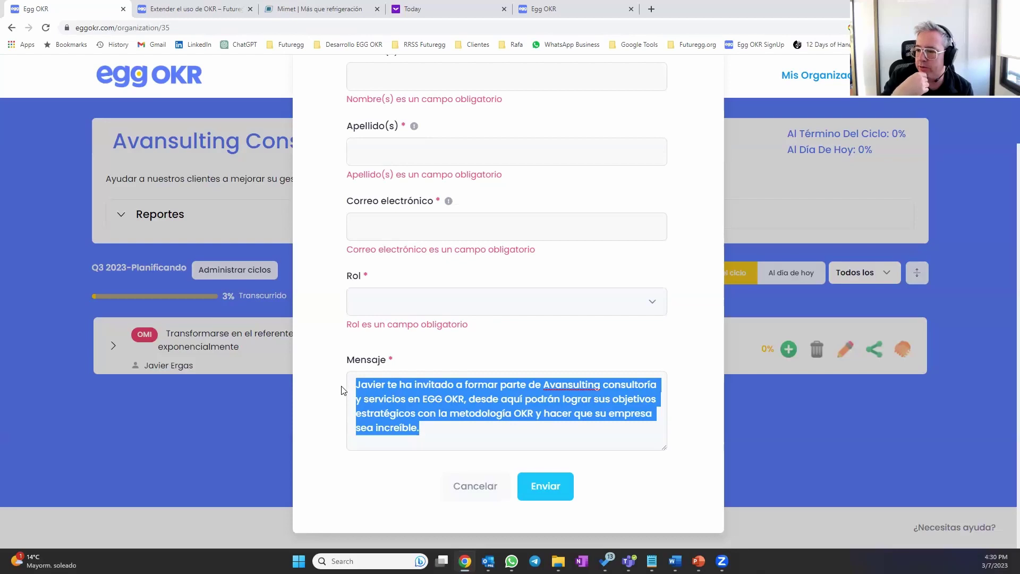
click(475, 486)
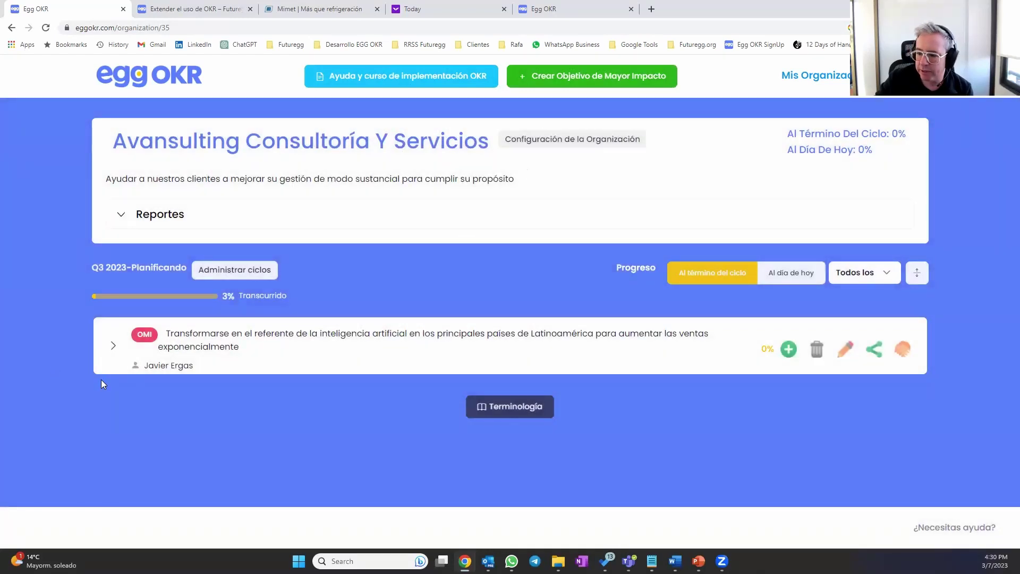
Step: Open the existing artificial intelligence objective for editing, examine the users available as assignee, and close it without saving
drag(98, 377, 159, 384)
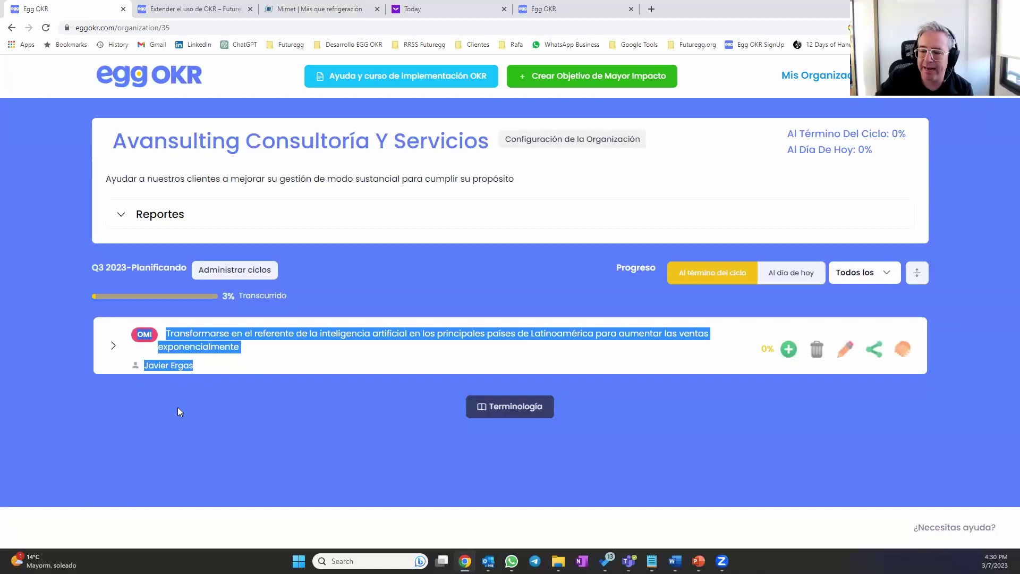
click(52, 360)
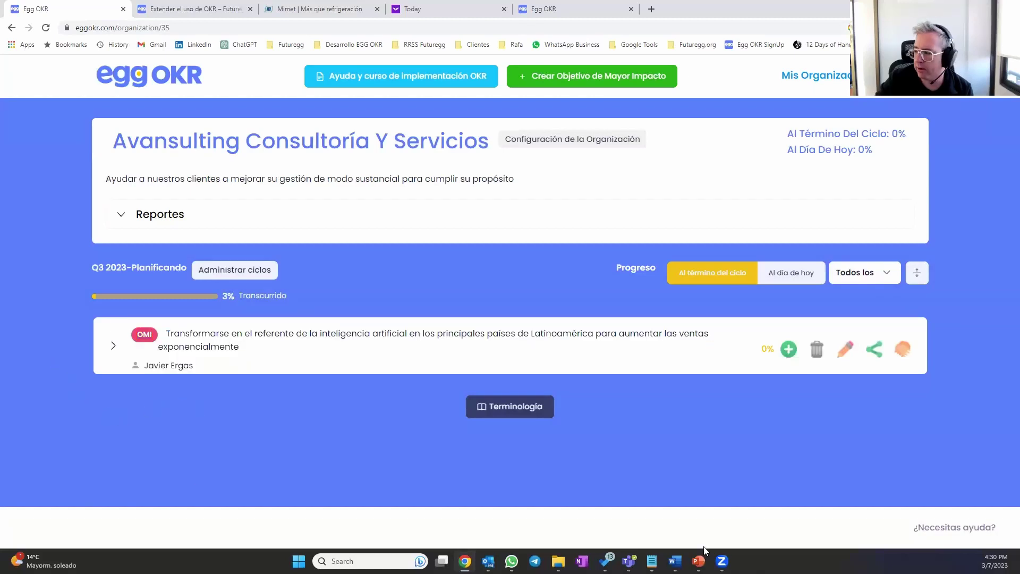
click(846, 349)
scroll(522, 251, down, 3)
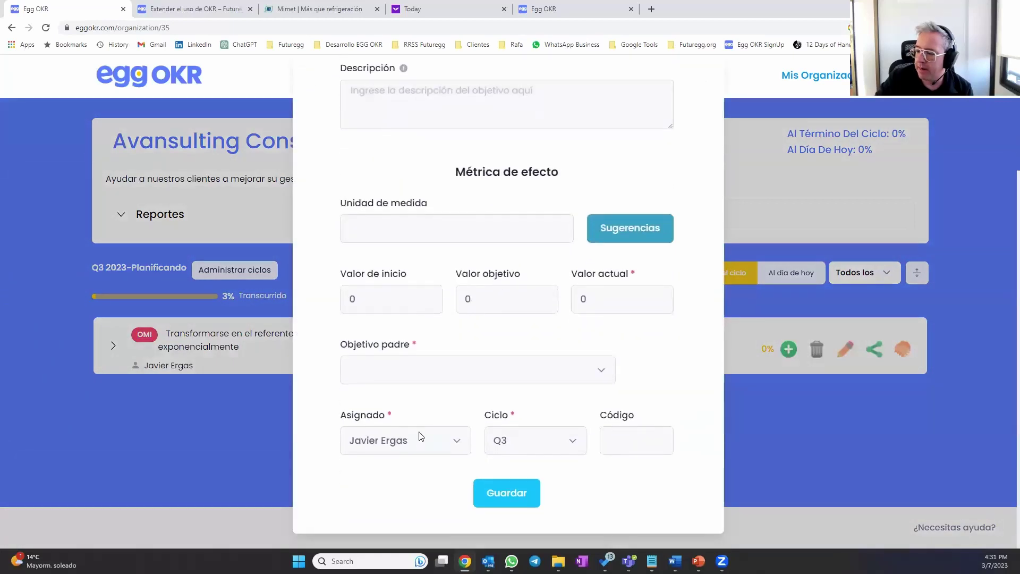
click(420, 441)
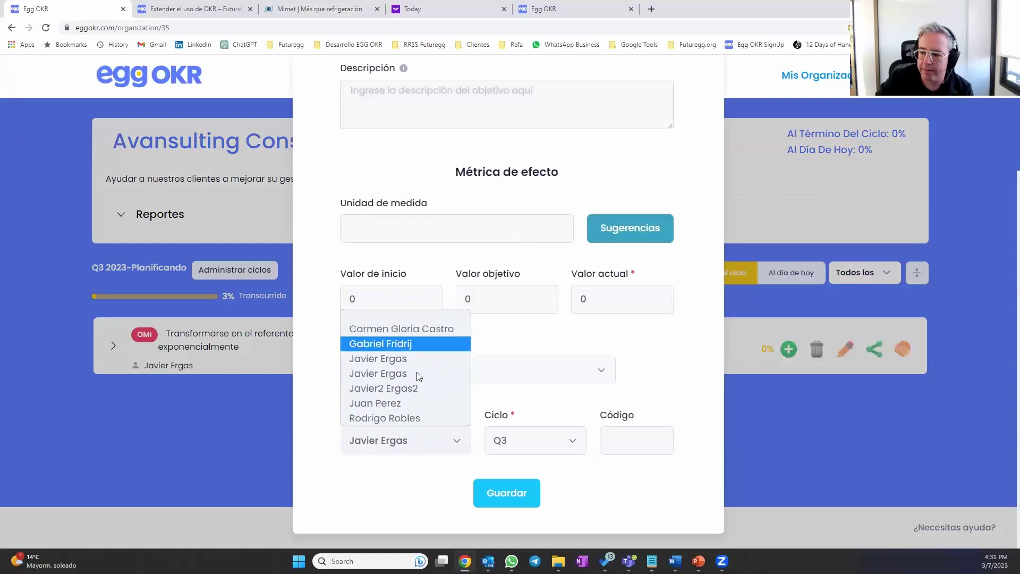
click(668, 382)
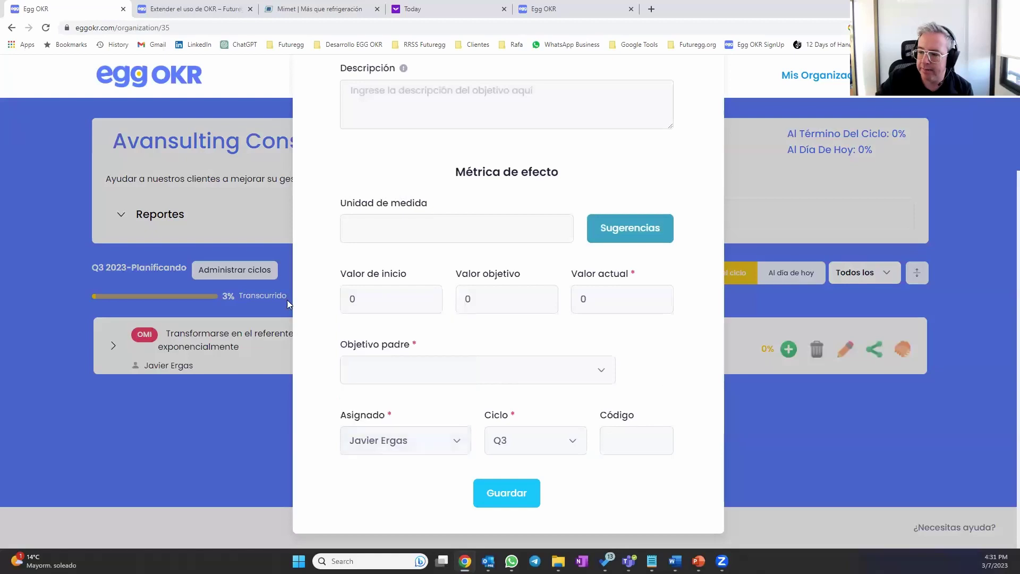
scroll(584, 414, up, 3)
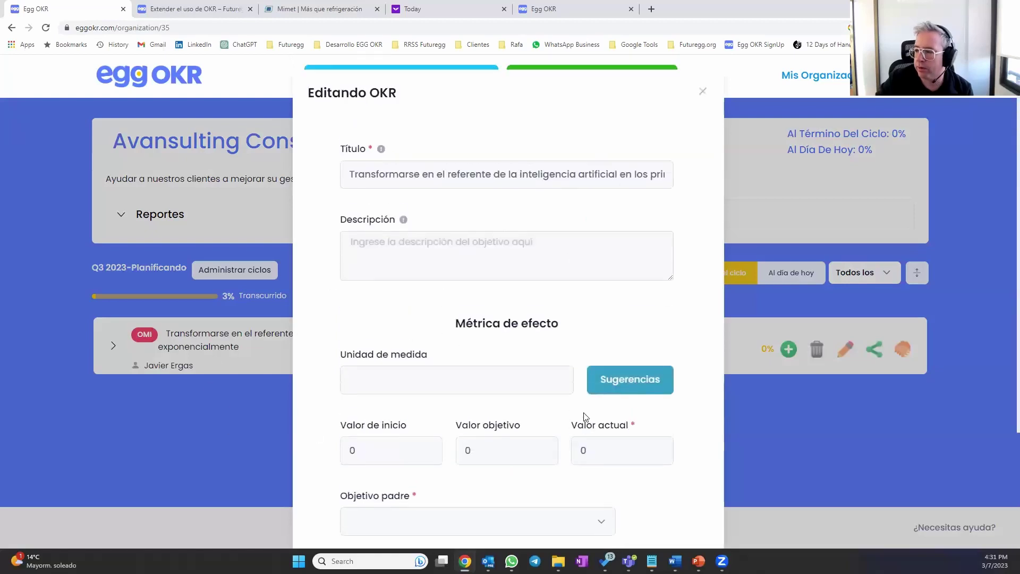
click(702, 94)
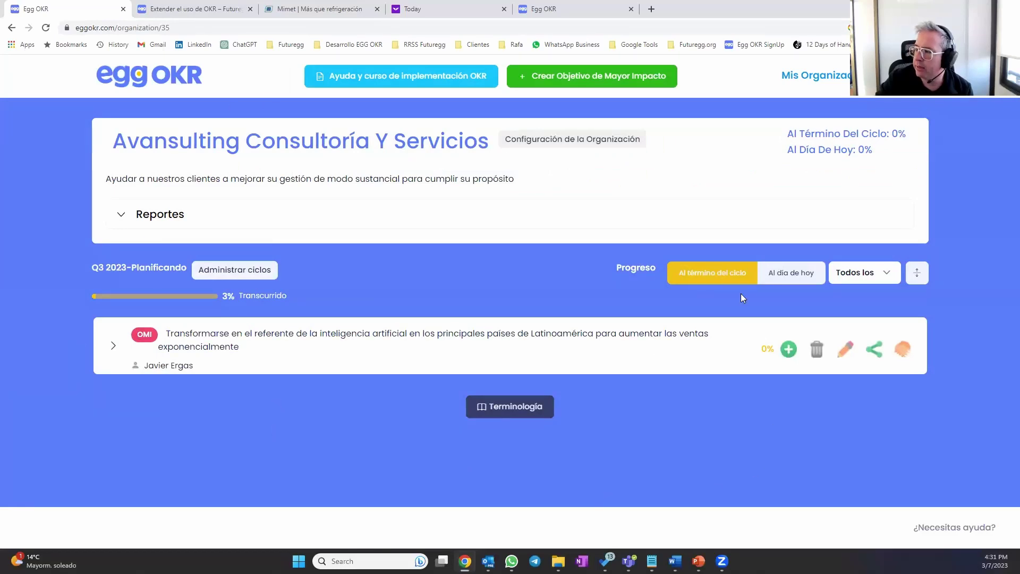
Step: Check the prefilled title in a new highest-impact objective form and close the form without saving
click(604, 79)
drag(346, 174, 405, 171)
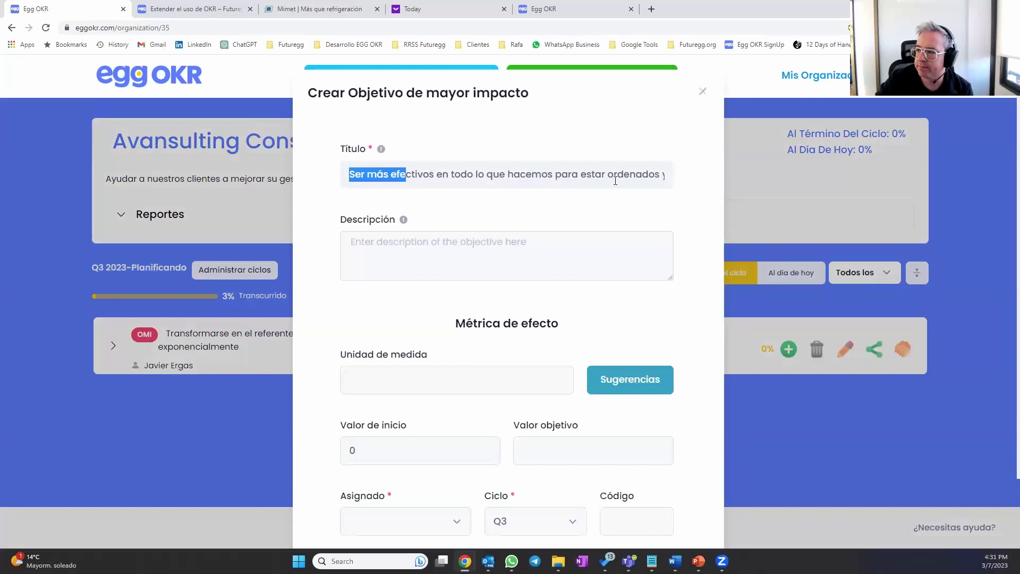
click(703, 91)
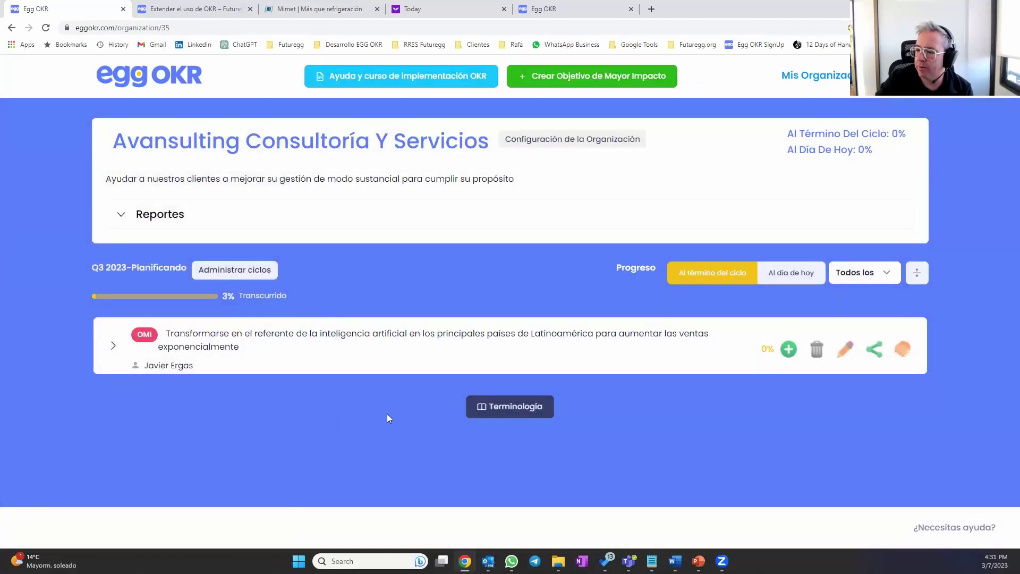
Step: Create the highest-impact objective "Objetivo 2" in cycle Q3 with an assigned user, and move it above the artificial intelligence objective
click(577, 79)
triple_click(416, 175)
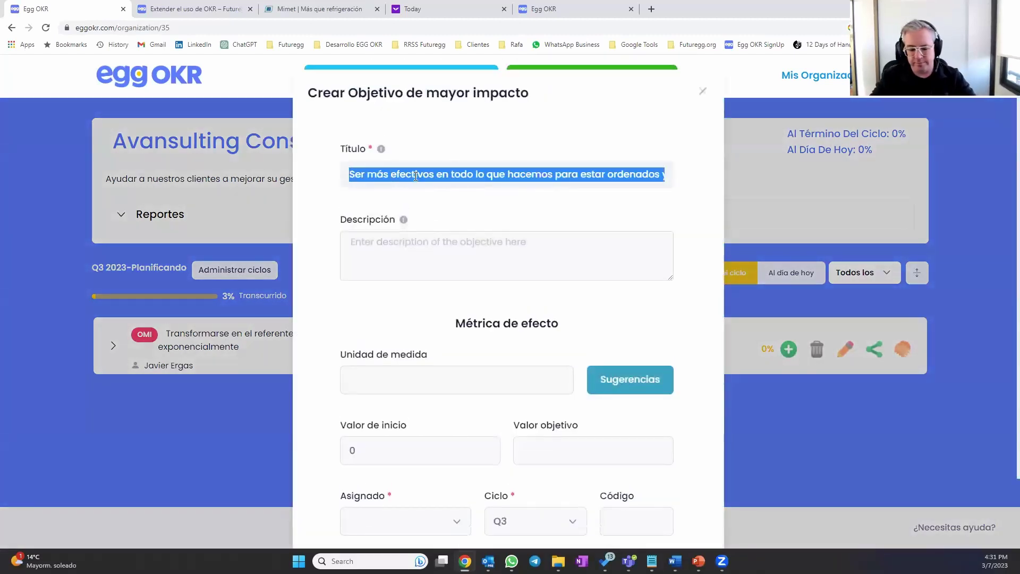
text(Objetivo 2)
scroll(415, 446, down, 2)
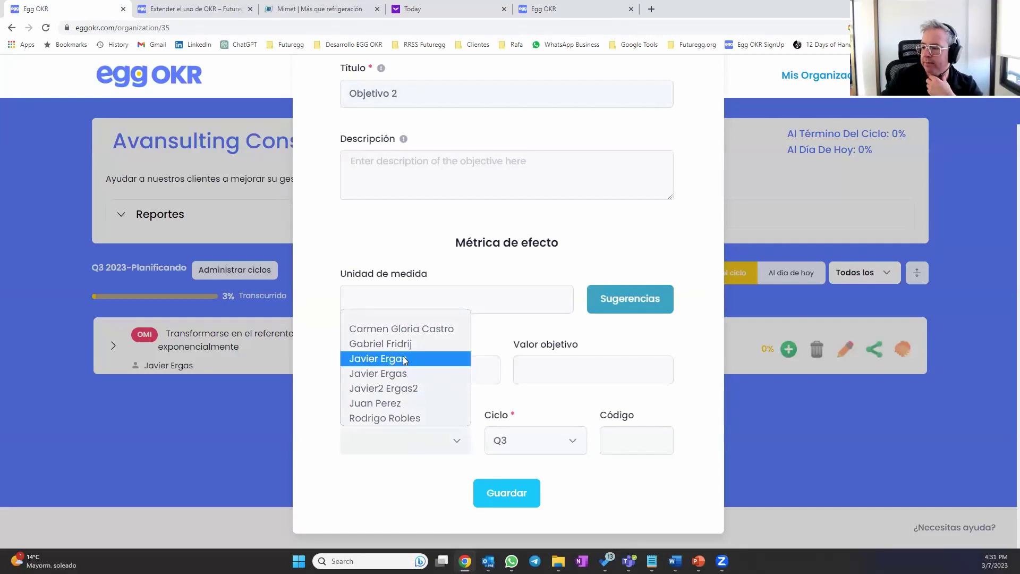
click(402, 357)
click(500, 502)
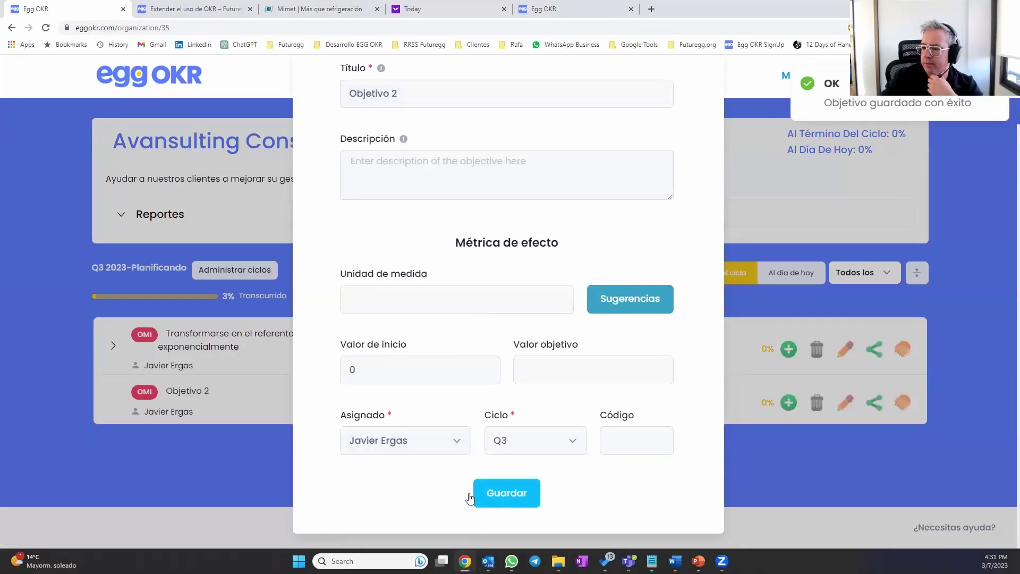
click(33, 226)
drag(141, 395, 194, 353)
Step: Open Objetivo 2 for editing, examine the available parent objectives, and close the form without saving
click(844, 346)
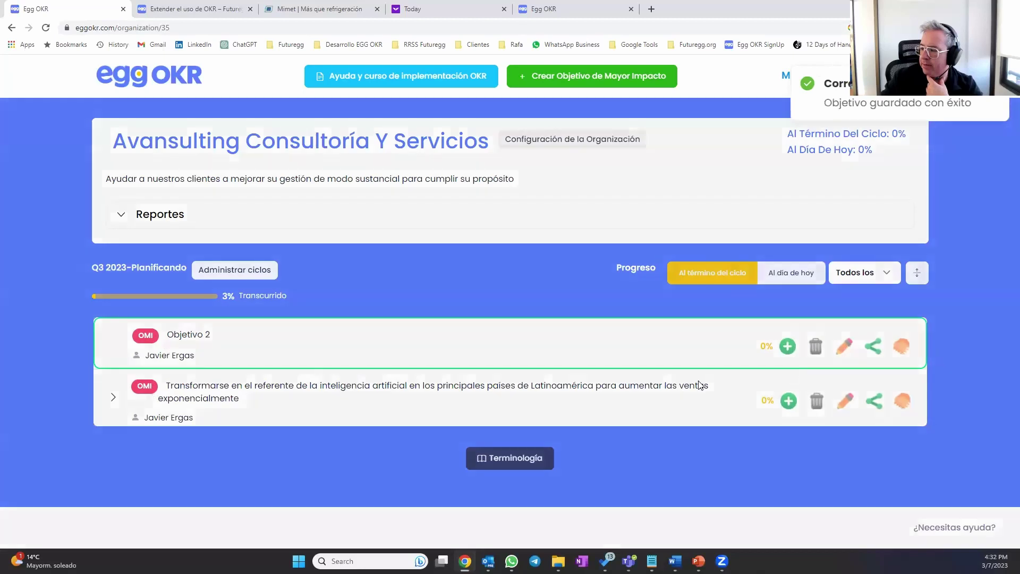
scroll(532, 404, down, 3)
click(429, 372)
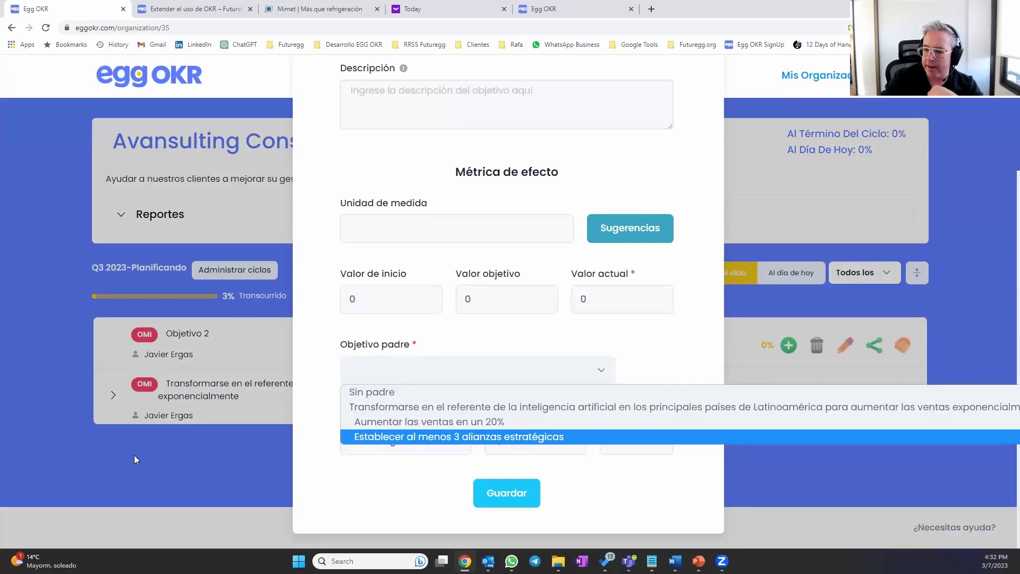
key(Home)
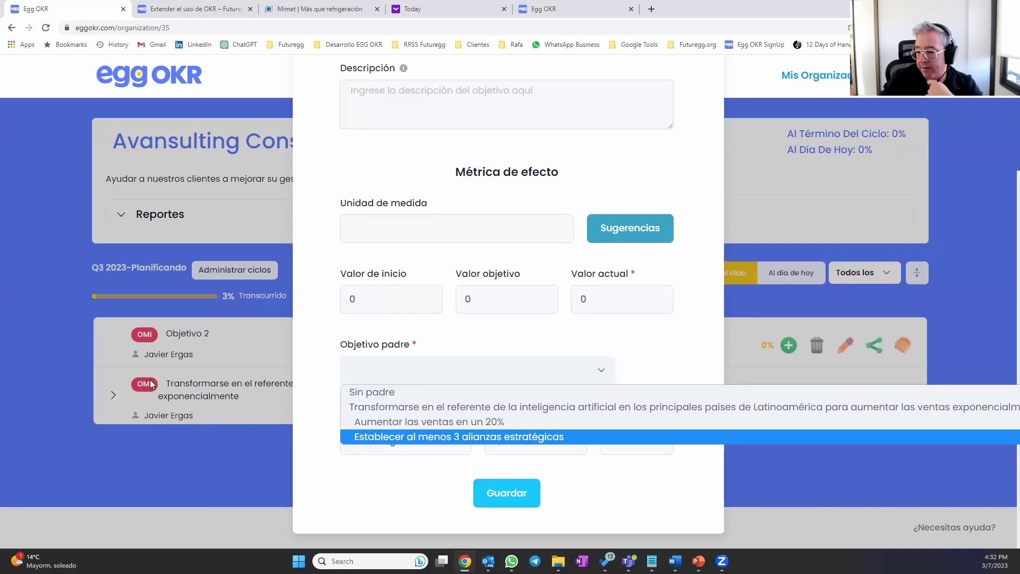
click(204, 478)
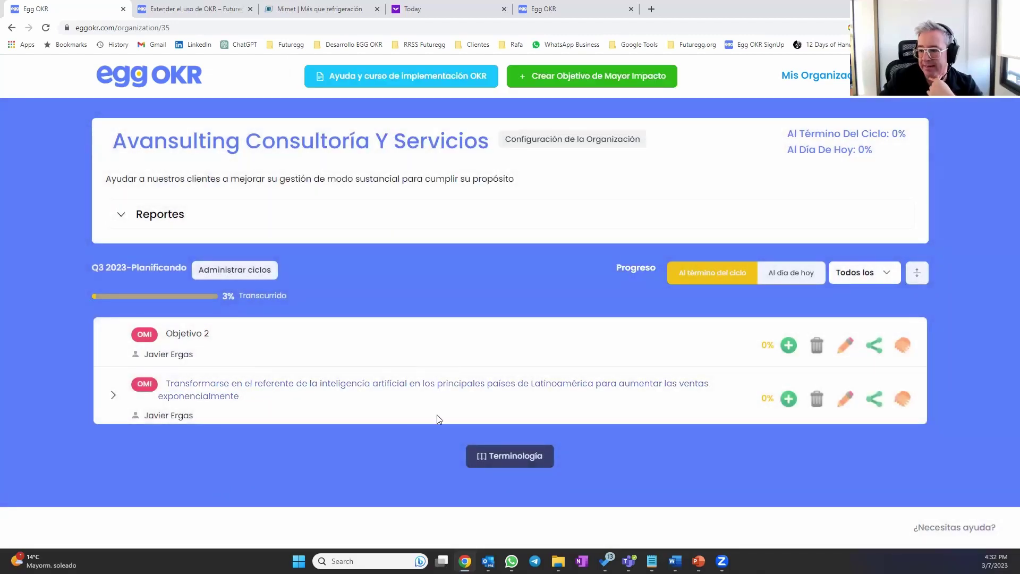
Step: Review the names, statuses and dates of the organization's OKR cycles in the cycle administrator, and close it
click(238, 272)
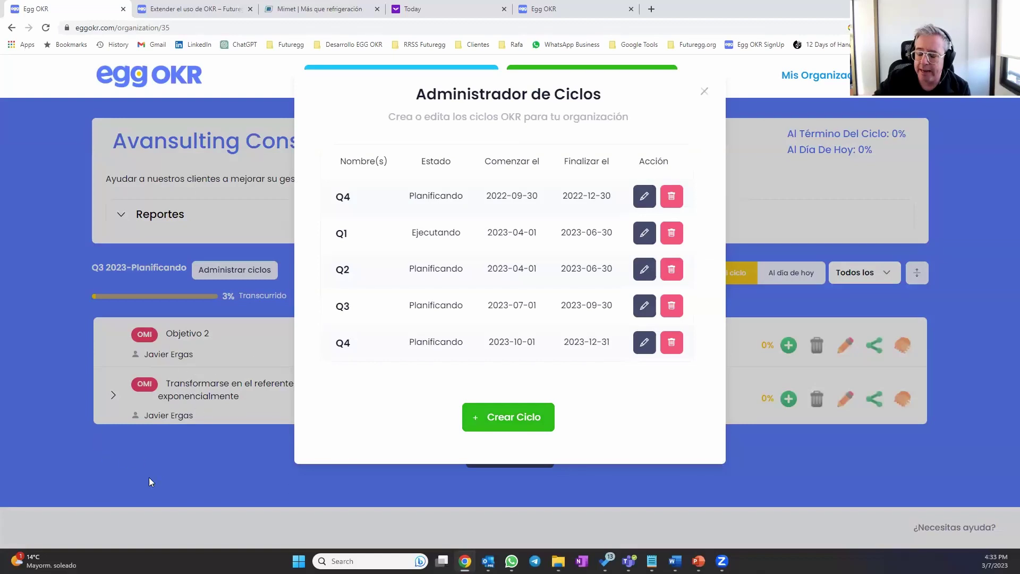
click(243, 459)
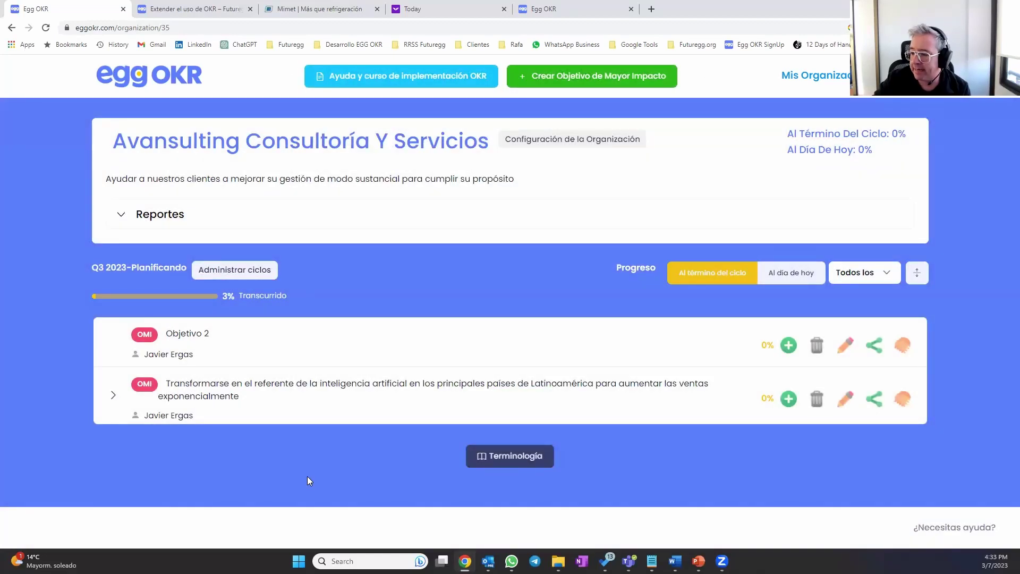
Step: View the OKR information of Objetivo 2 and close it without changing any values
click(186, 334)
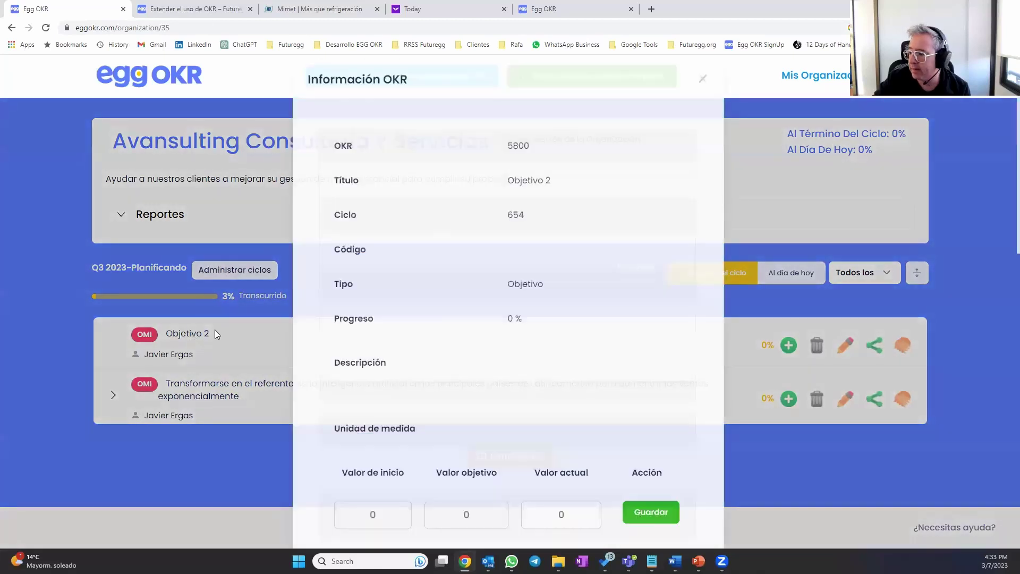
scroll(585, 213, down, 1)
scroll(666, 148, up, 1)
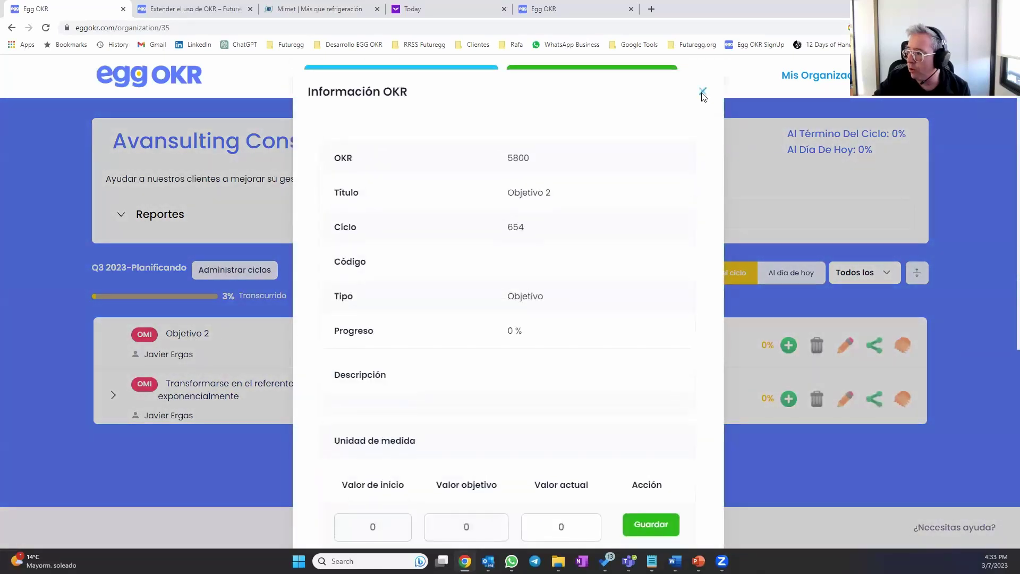
click(703, 93)
Step: Examine the cycles offered in the edit form of Objetivo 2 and close the form without saving
click(845, 346)
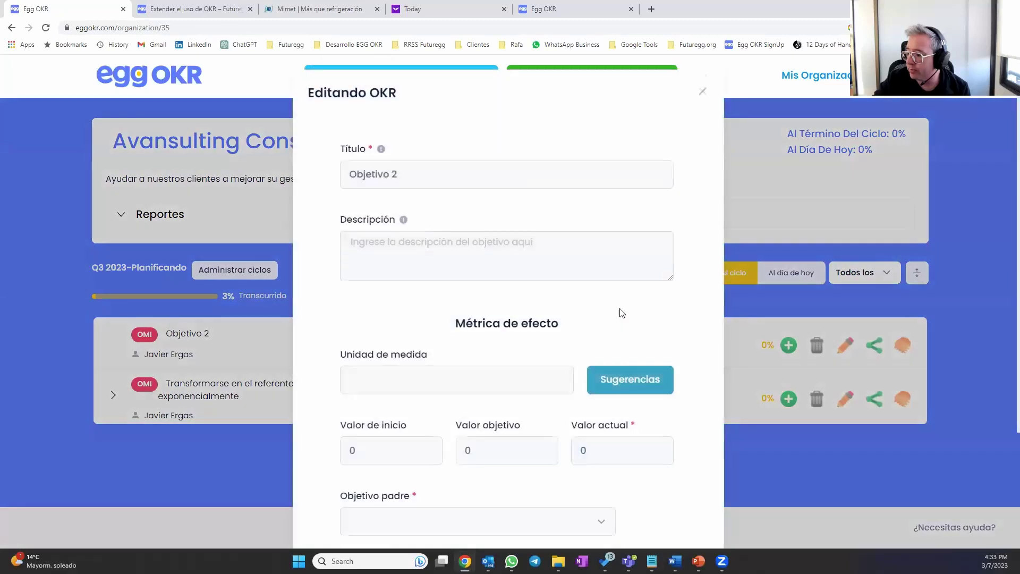
scroll(646, 303, down, 3)
click(549, 445)
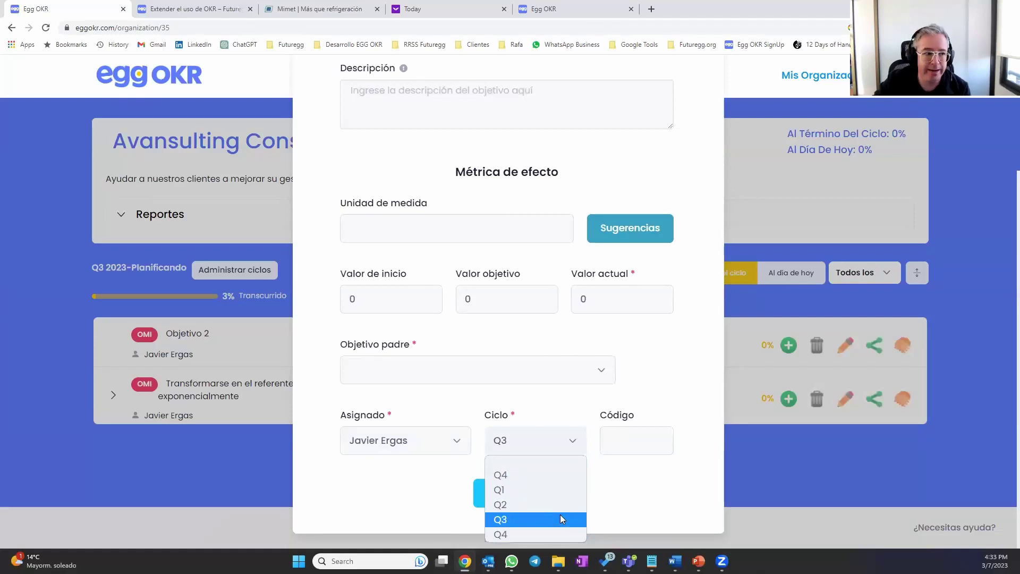
click(893, 474)
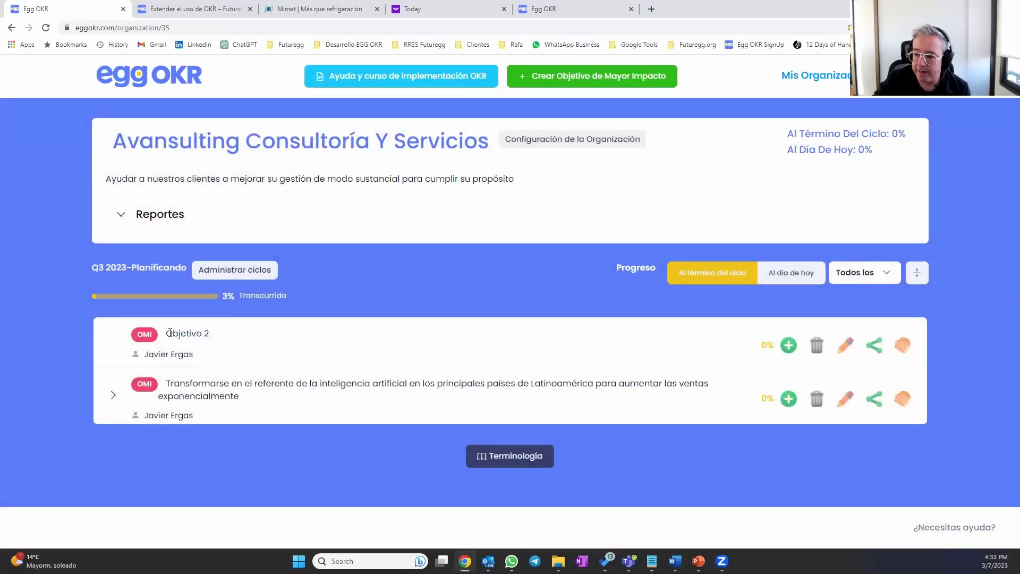
Step: Delete Objetivo 2 from the organization and confirm the deletion
click(816, 347)
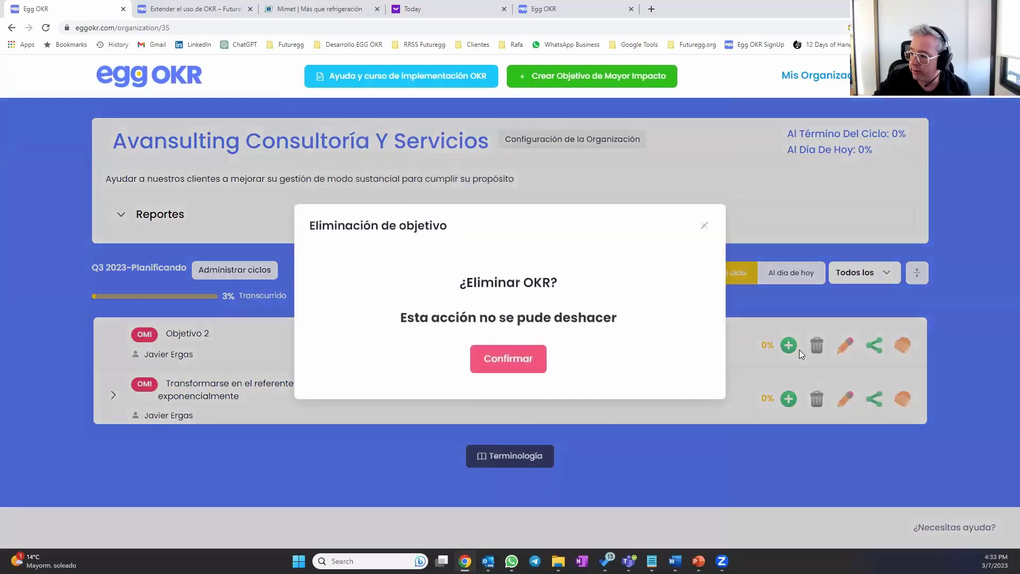
click(506, 364)
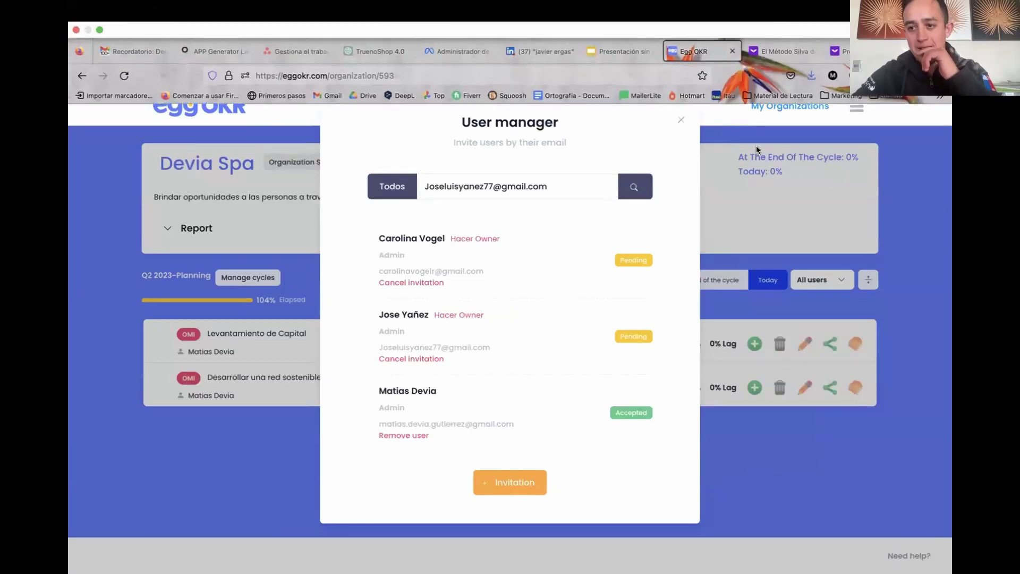
Step: Switch to the TruenoShop presentation in Google Slides showing the OMI and its motivating element
click(615, 51)
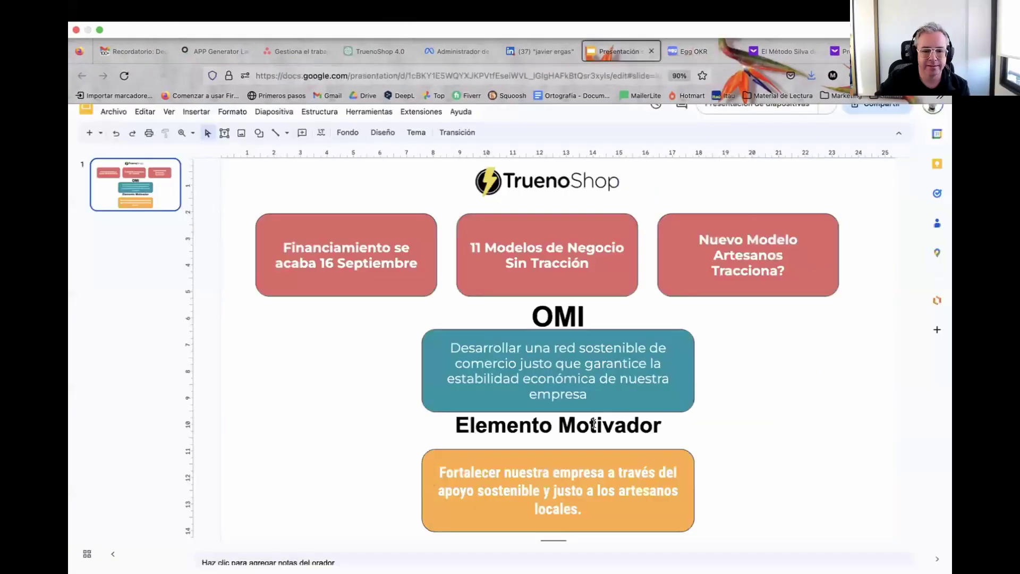